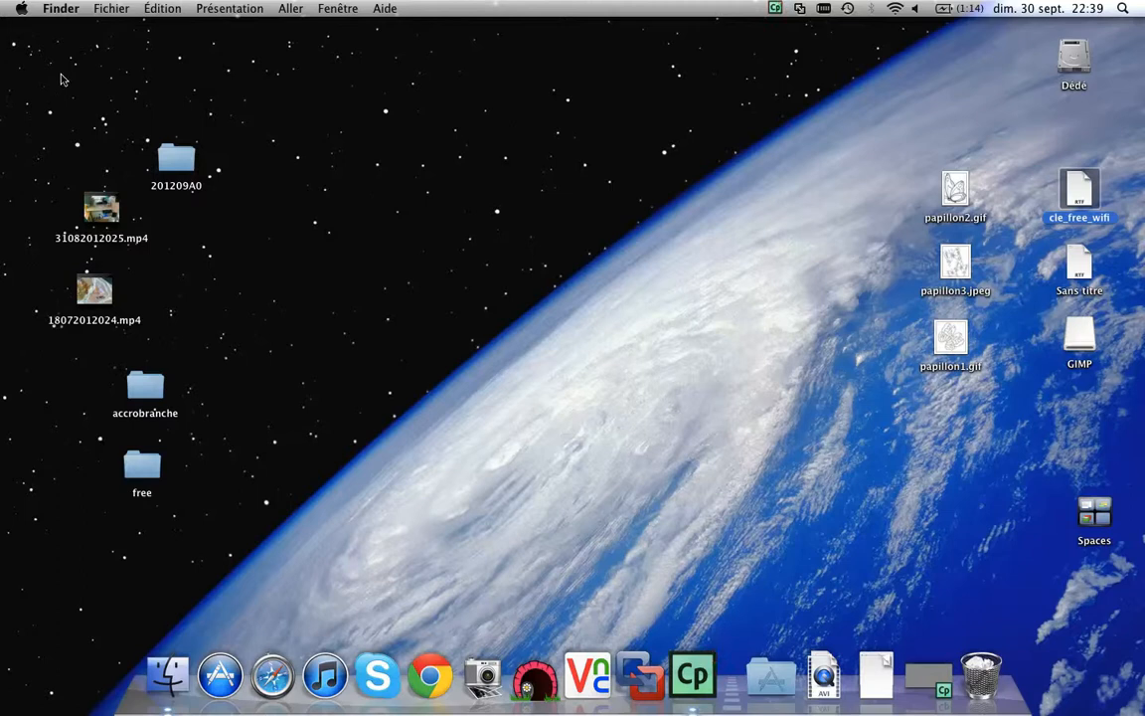
Step: Open System Preferences from the Apple menu and go to the Réseau pane
{"action": "left_click", "coordinate": [20, 10]}
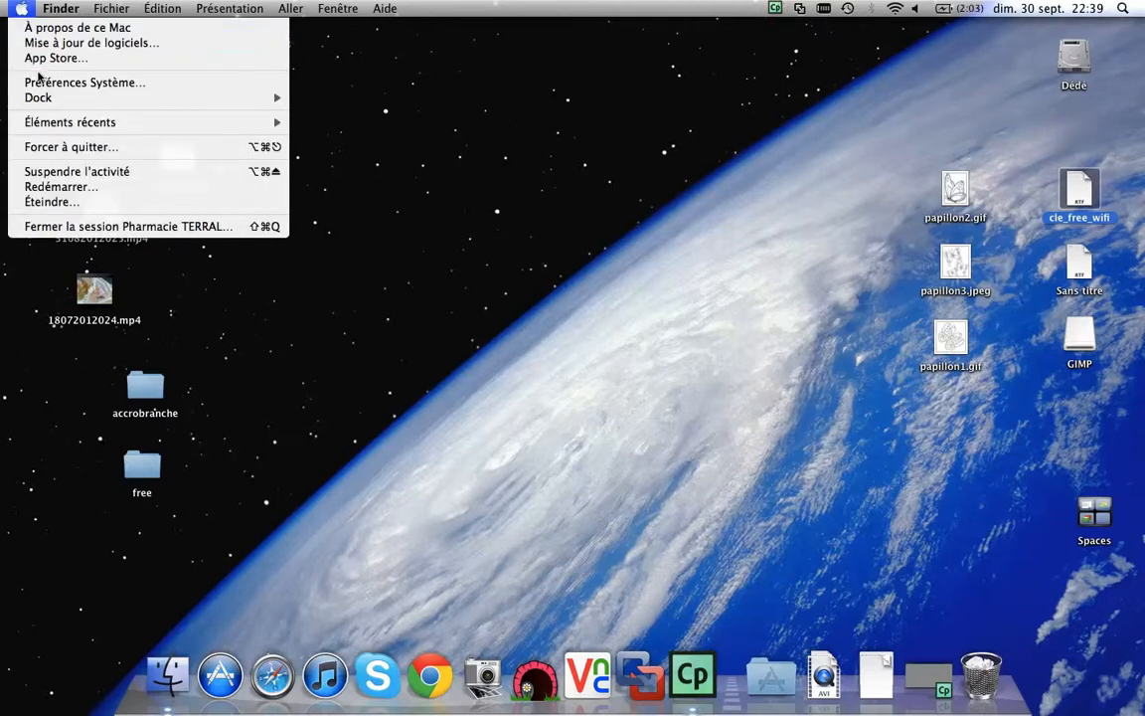
{"action": "left_click", "coordinate": [58, 84]}
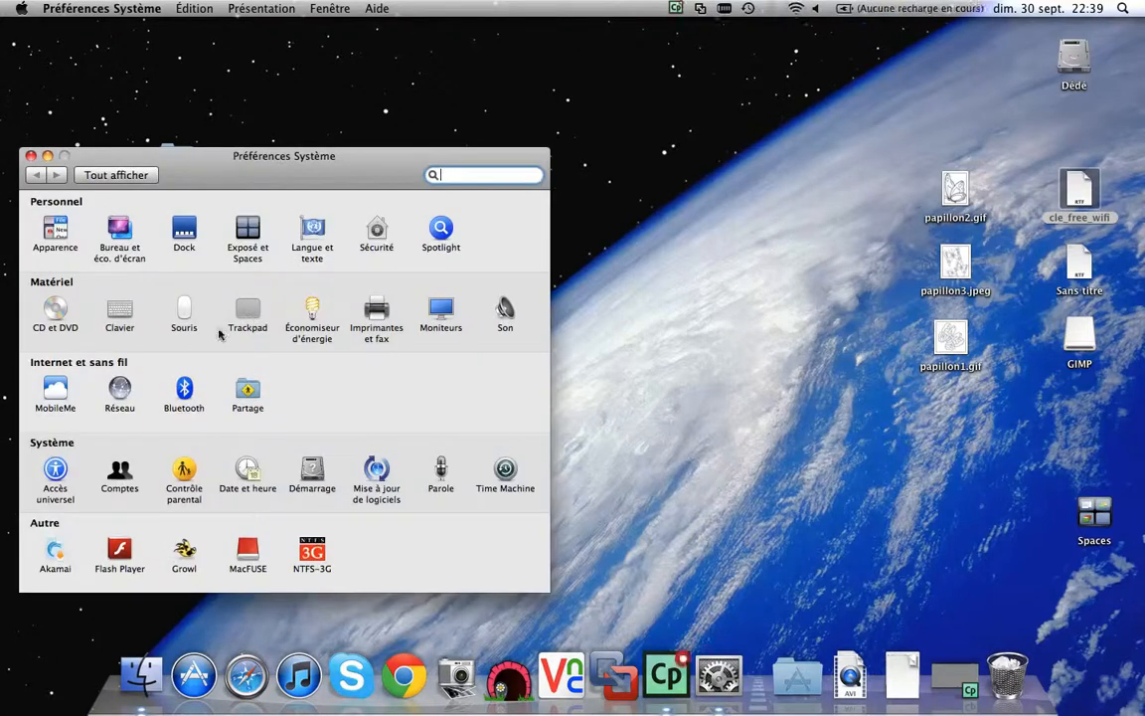
{"action": "left_click", "coordinate": [121, 398]}
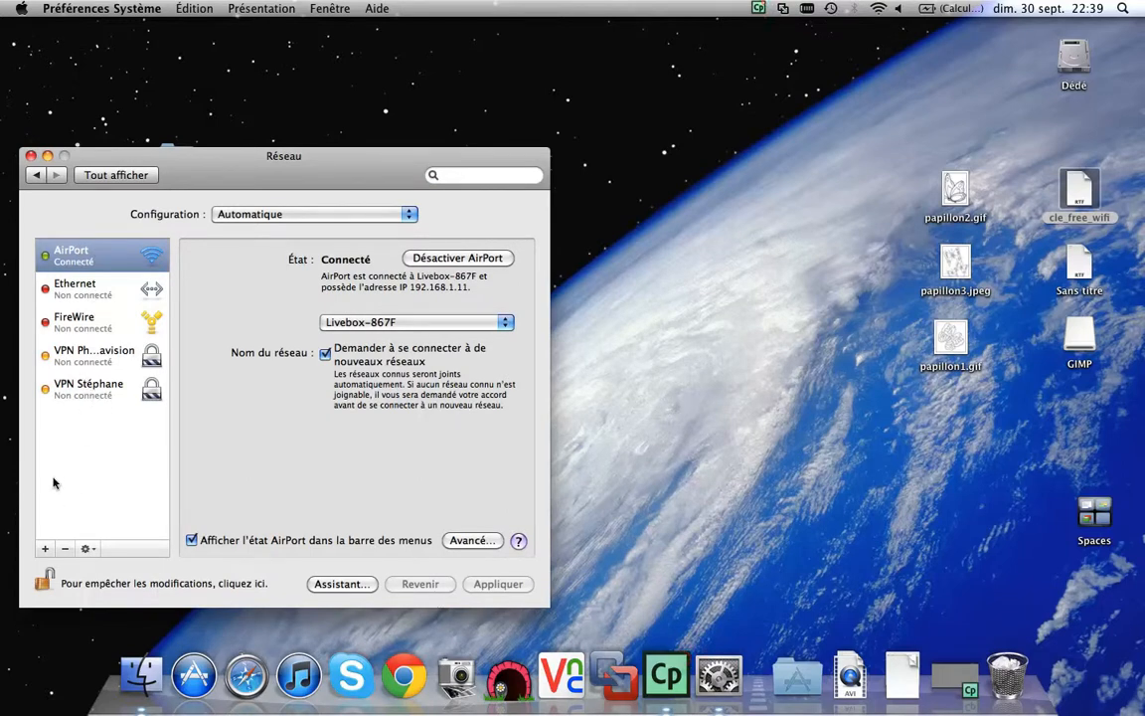
Step: Create a new VPN service of type Cisco IPSec named 'test'
{"action": "left_click", "coordinate": [43, 549]}
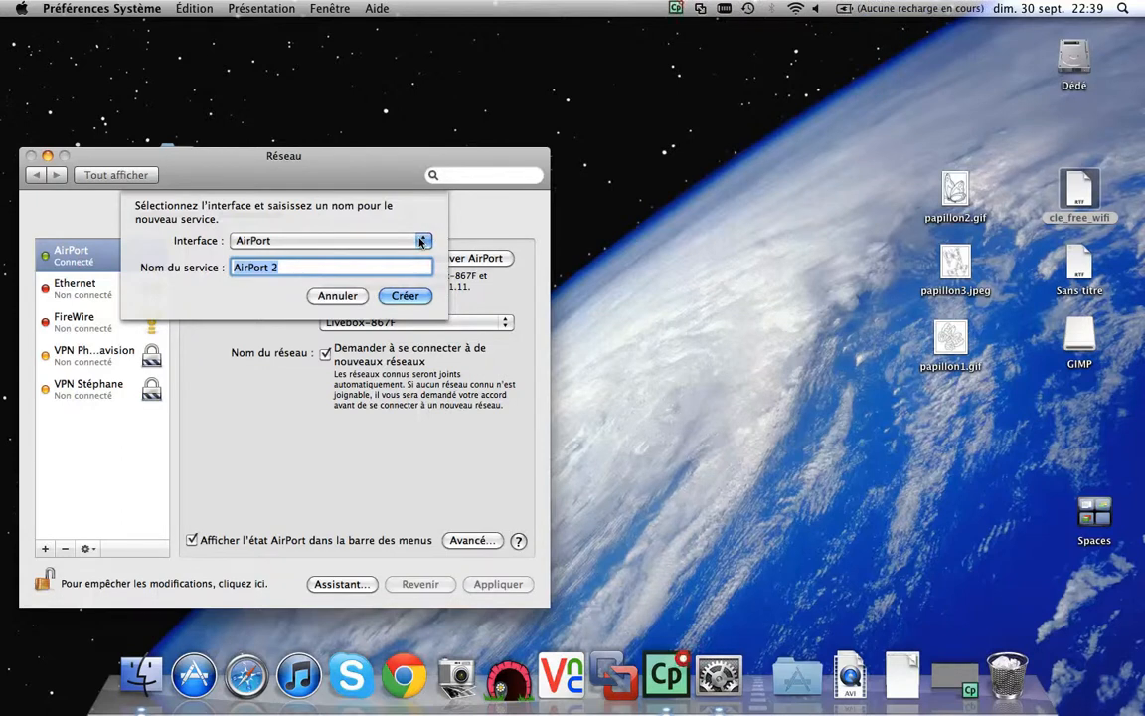
{"action": "left_click", "coordinate": [420, 242]}
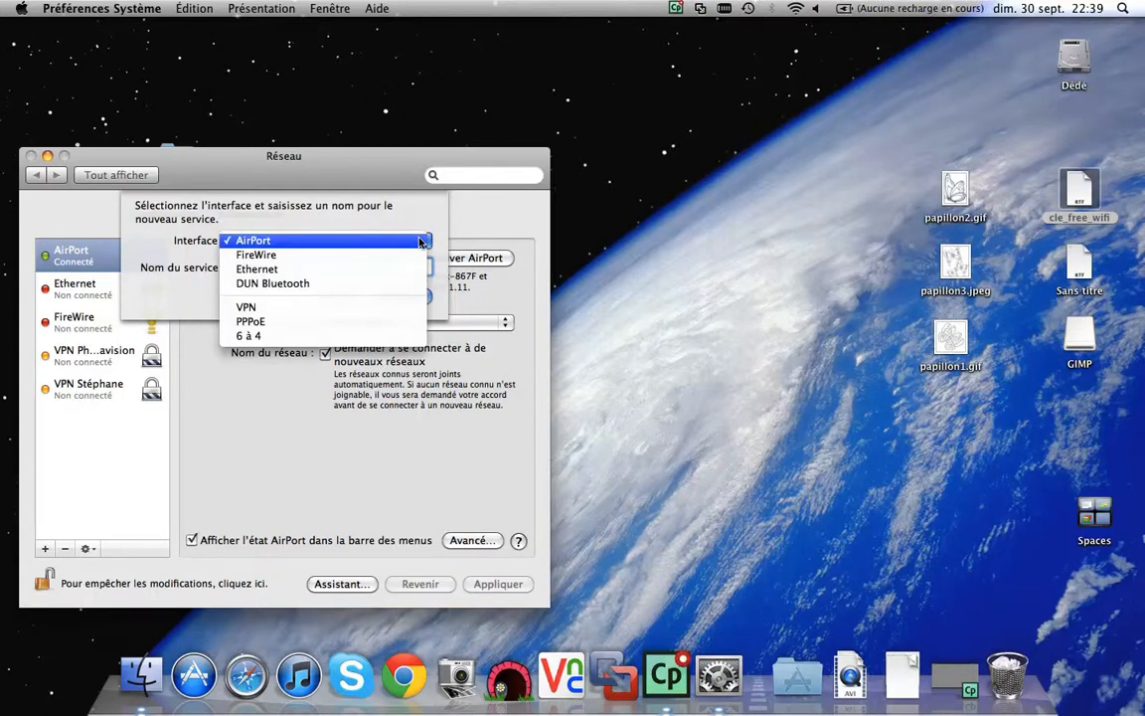
{"action": "left_click", "coordinate": [337, 309]}
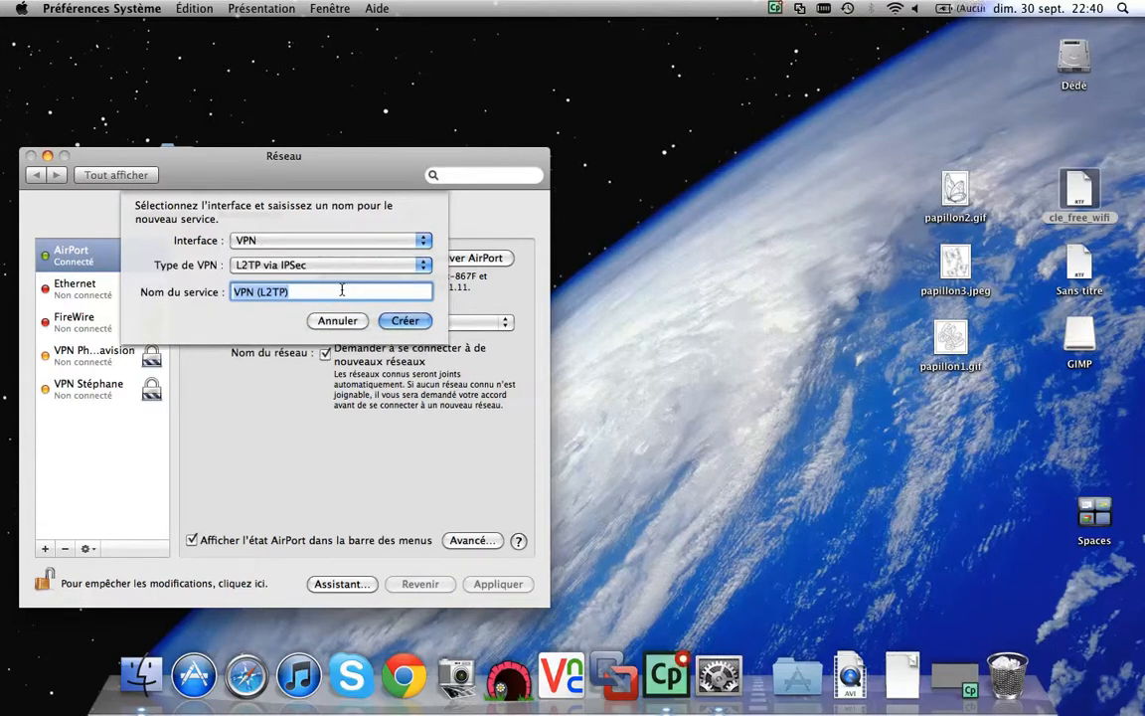
{"action": "type", "text": "test"}
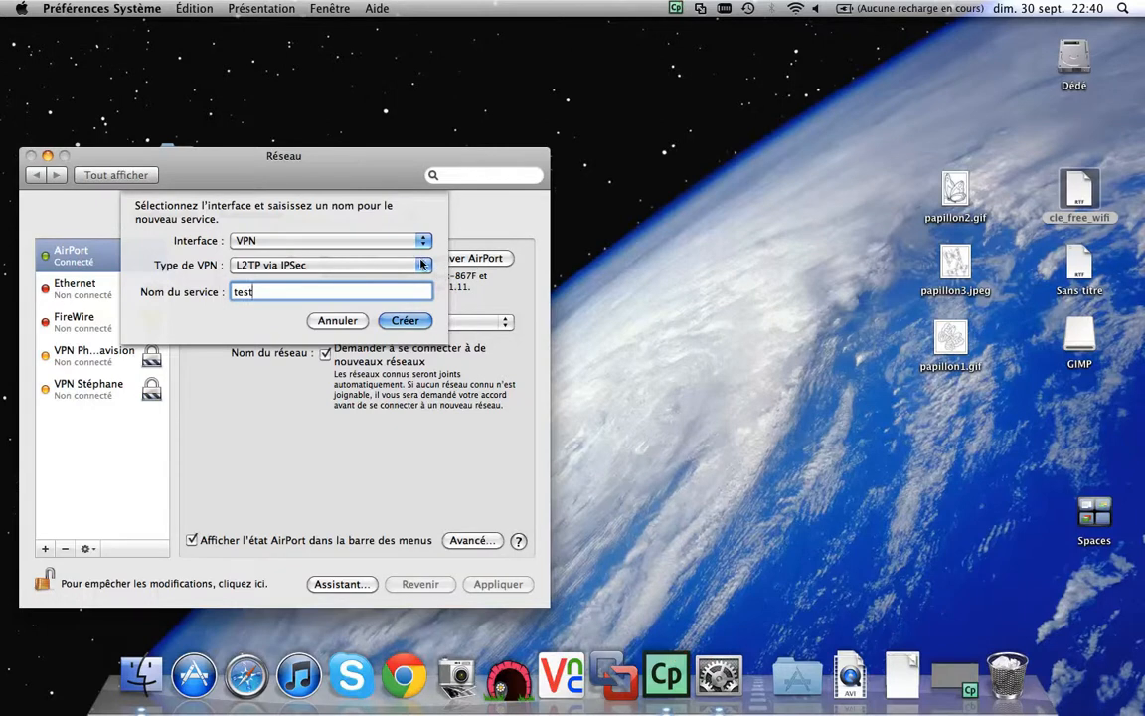
{"action": "left_click", "coordinate": [422, 264]}
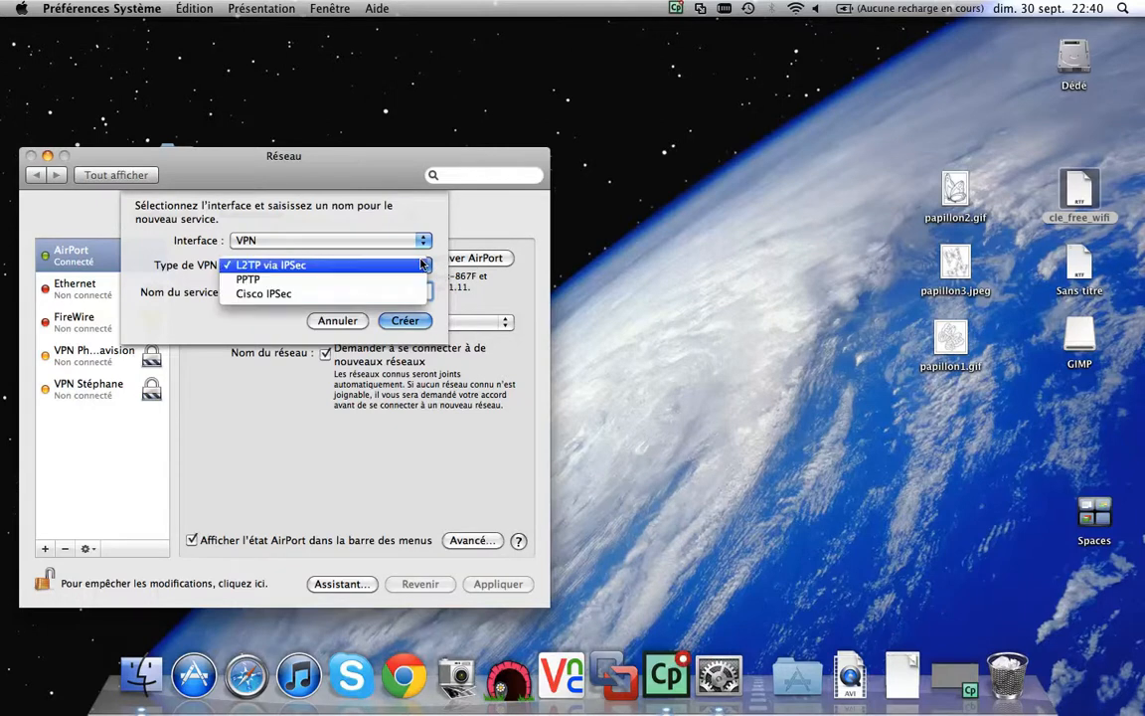
{"action": "left_click", "coordinate": [328, 295]}
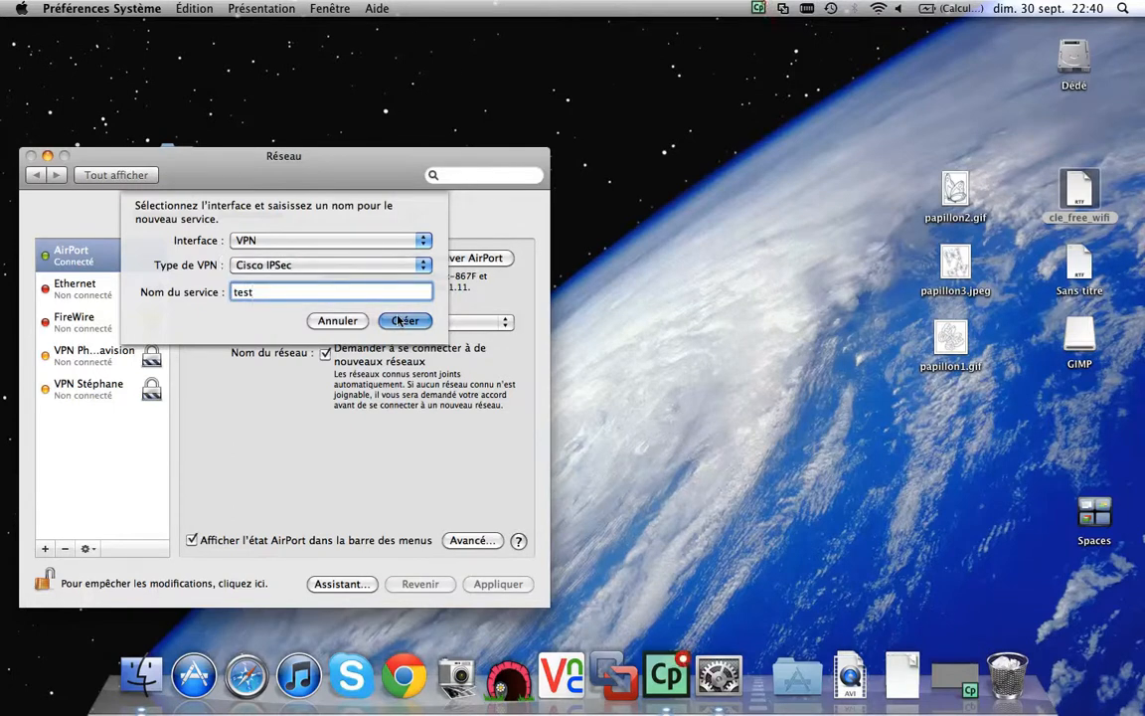
{"action": "left_click", "coordinate": [402, 320]}
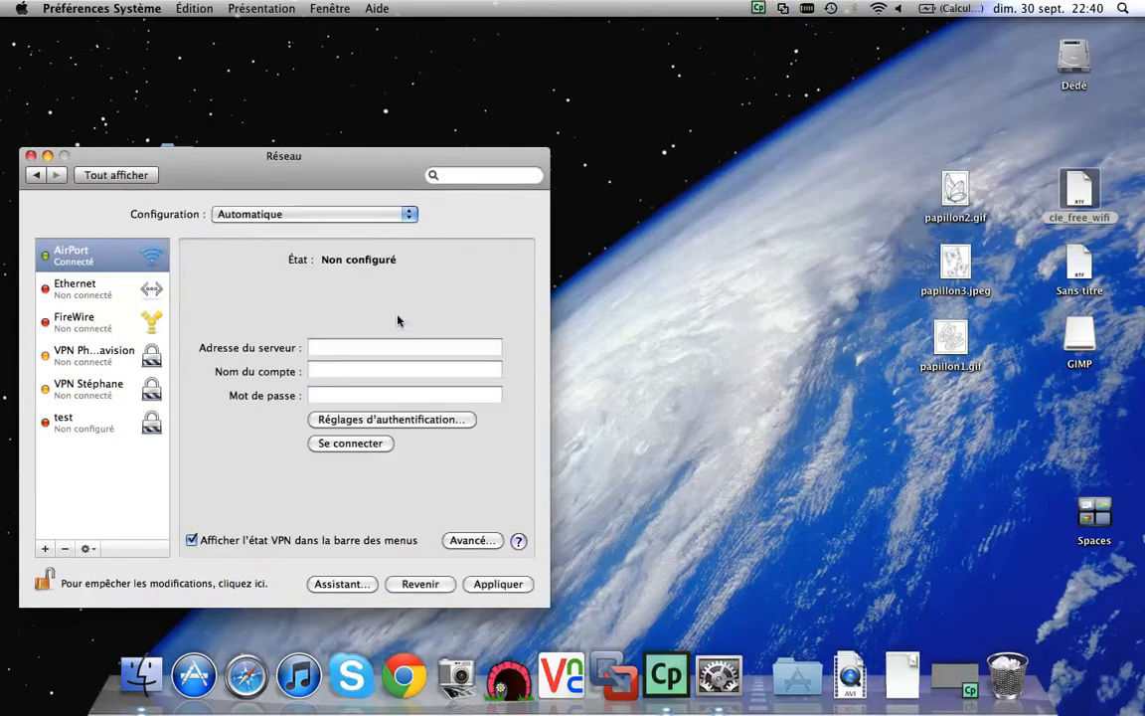
Step: Check the test VPN's server address, account, password and authentication settings, then cancel
{"action": "left_click", "coordinate": [331, 341]}
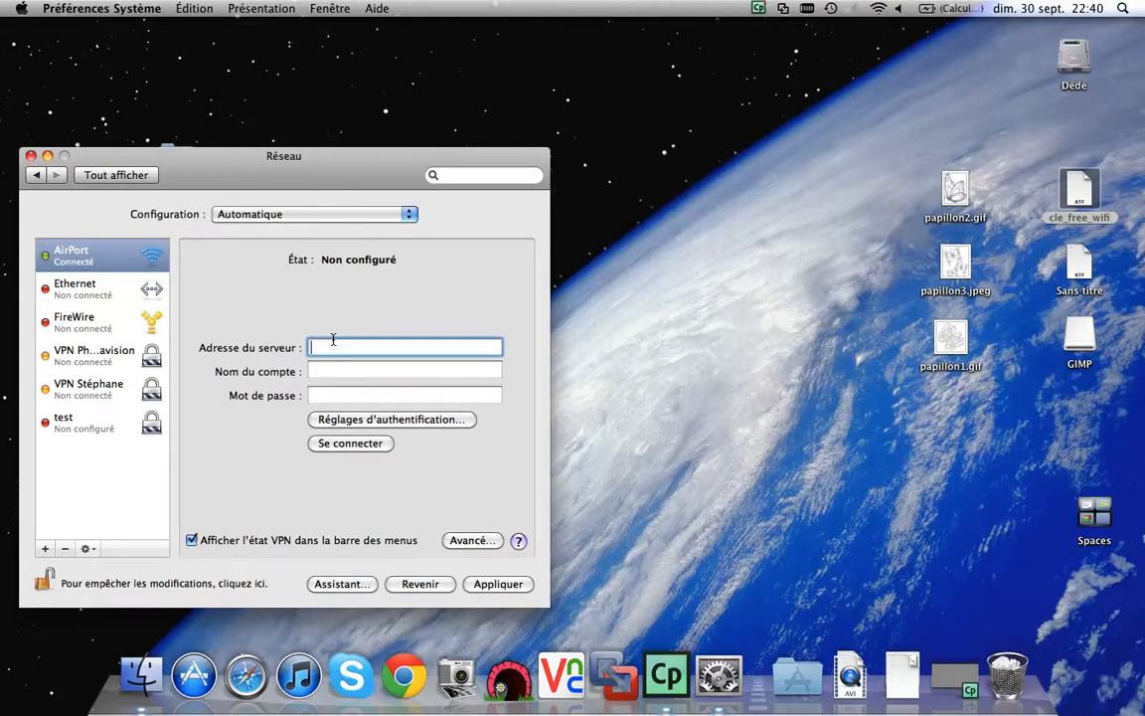
{"action": "left_click", "coordinate": [337, 374]}
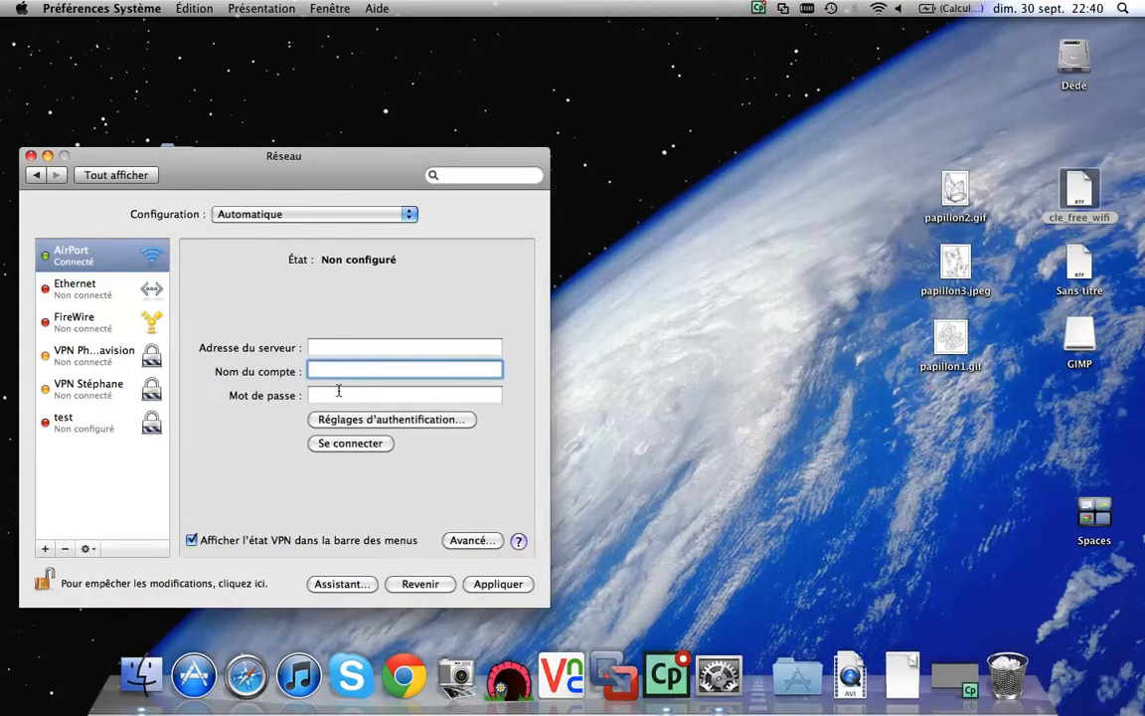
{"action": "left_click", "coordinate": [340, 394]}
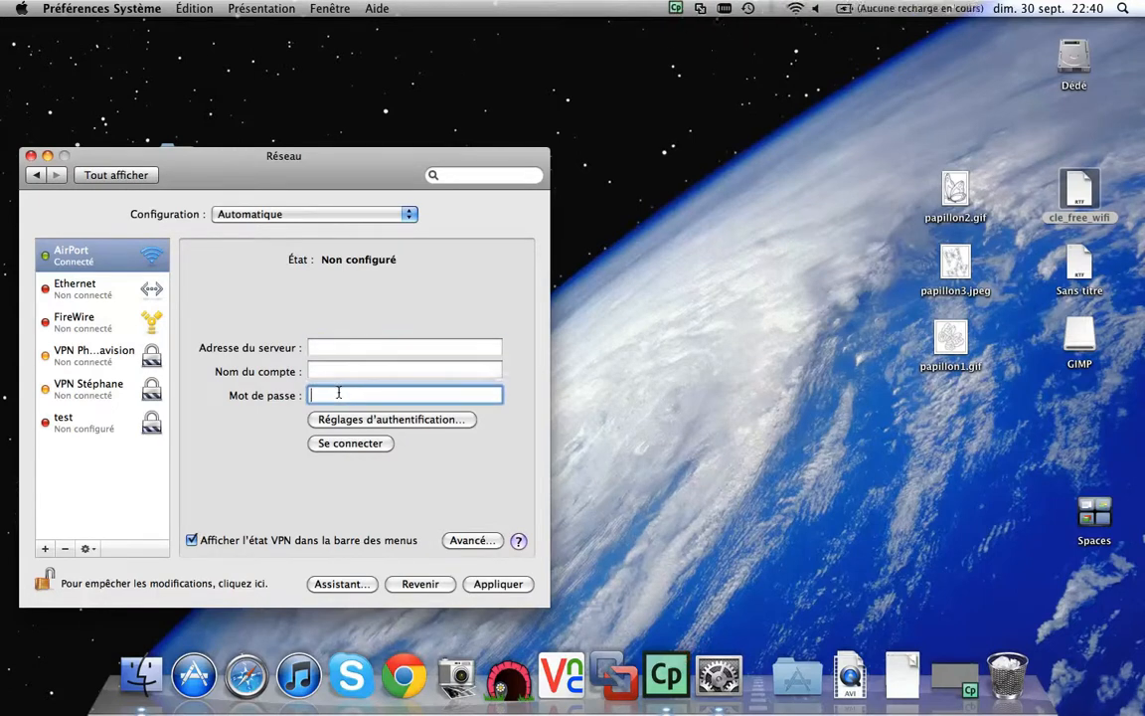
{"action": "left_click", "coordinate": [395, 420]}
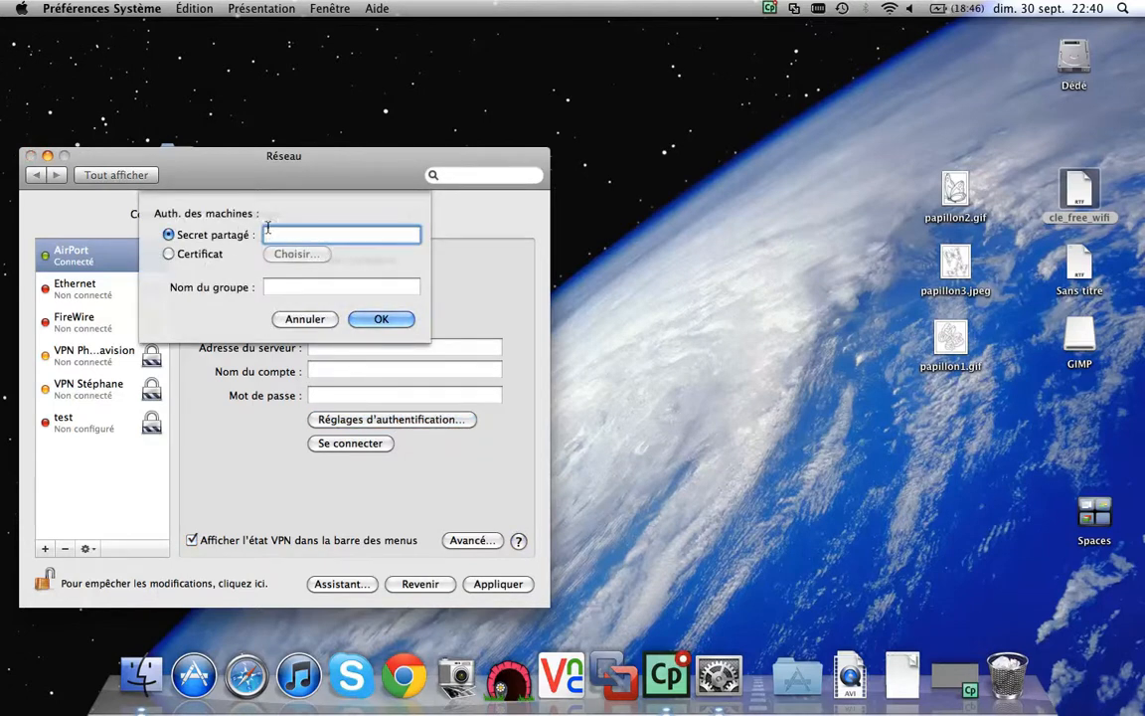
{"action": "left_click", "coordinate": [303, 318]}
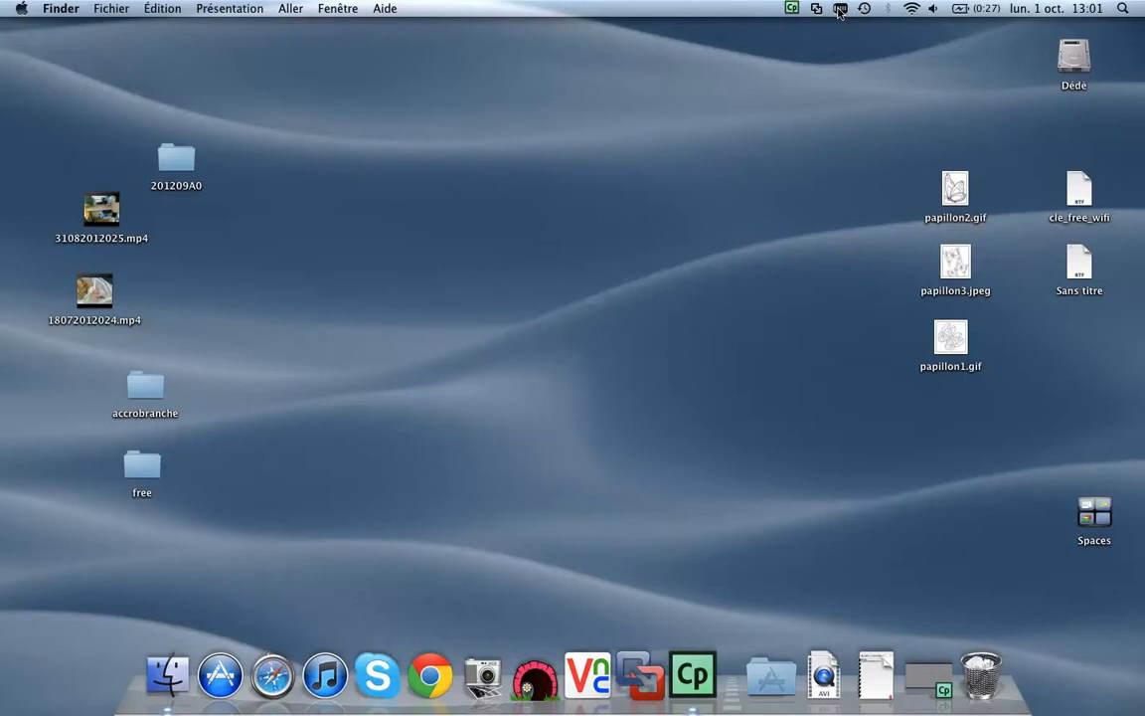
Step: Connect the Pharmavision VPN from the menu-bar VPN icon
{"action": "left_click", "coordinate": [839, 9]}
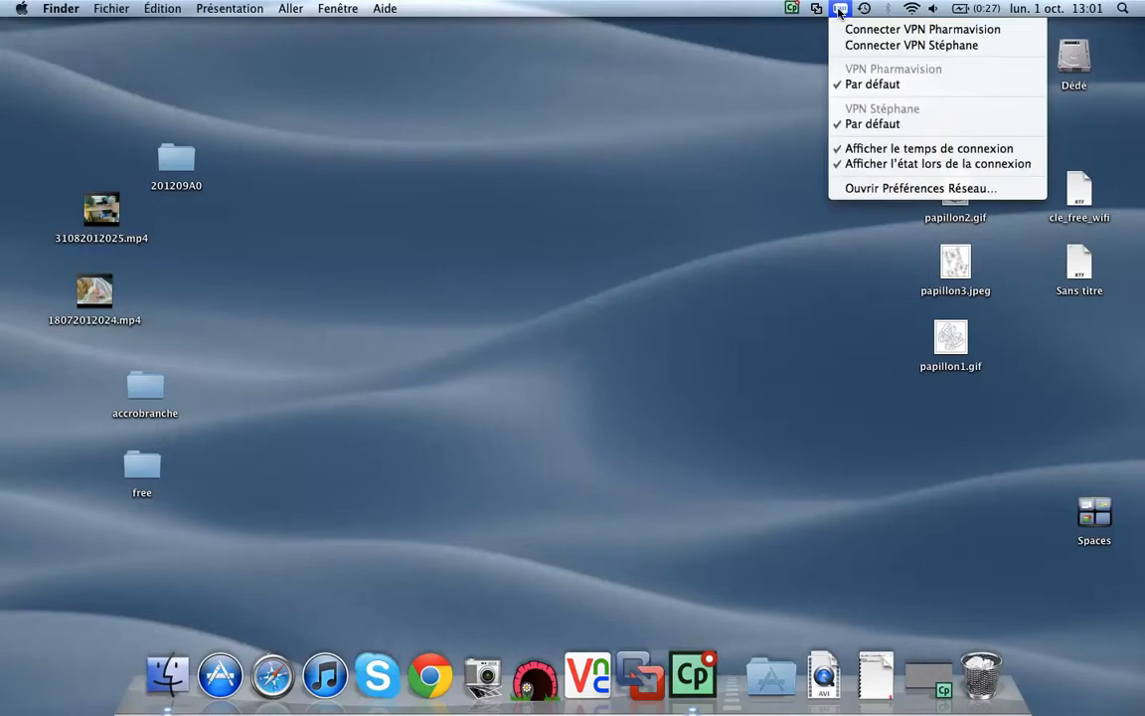
{"action": "left_click", "coordinate": [896, 29]}
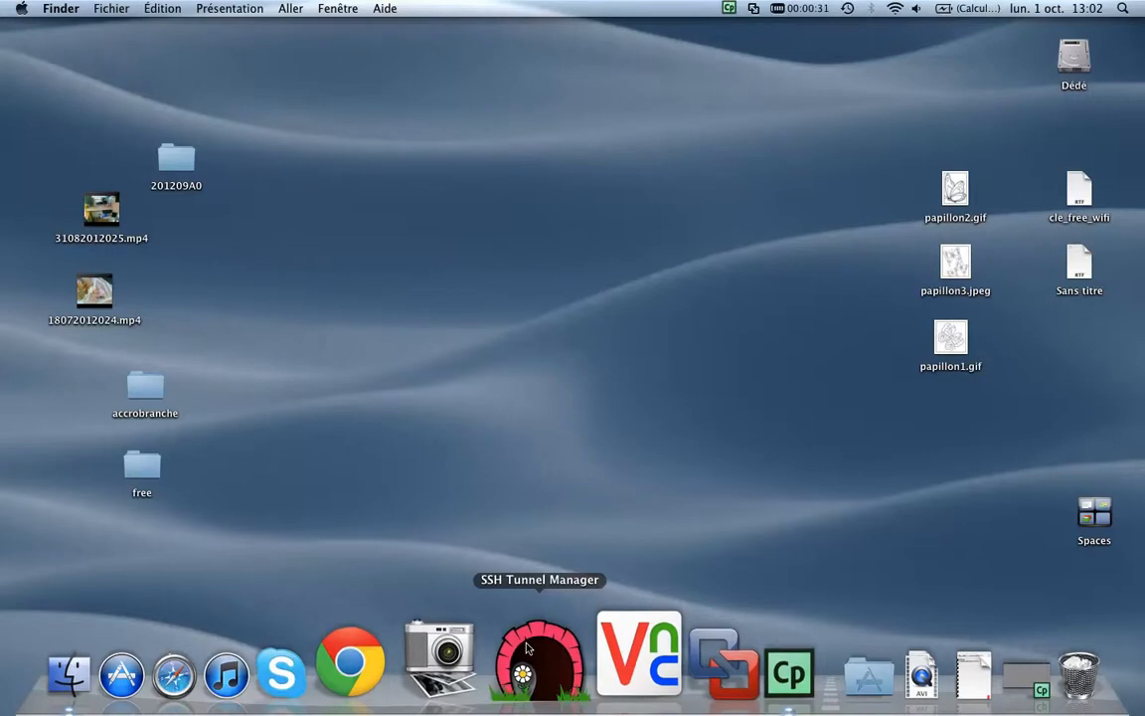
Step: Launch SSH Tunnel Manager and open the saved tunnel's settings (host 172.24., port 81)
{"action": "left_click", "coordinate": [531, 652]}
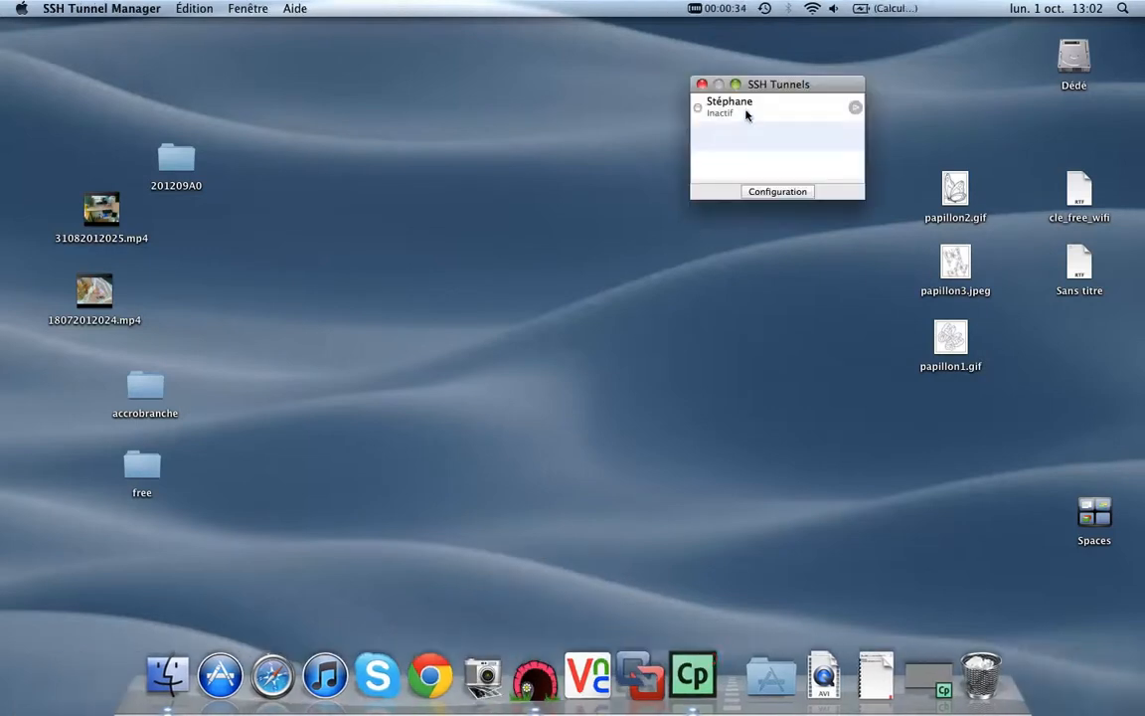
{"action": "left_click", "coordinate": [746, 109]}
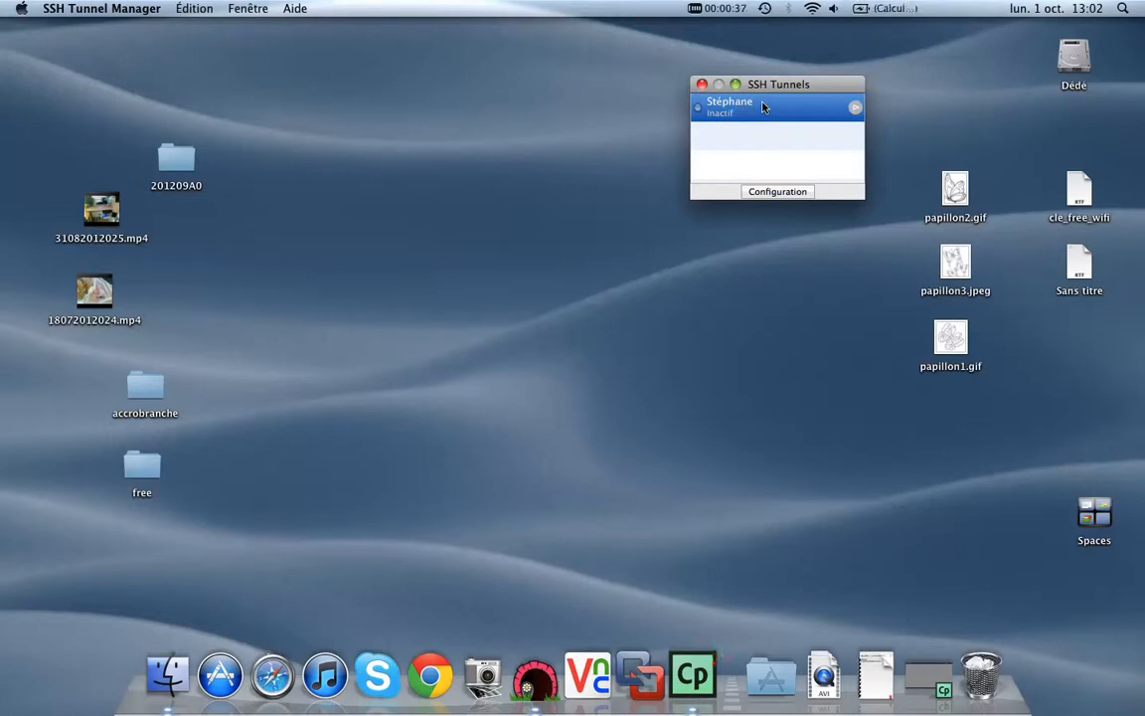
{"action": "left_click", "coordinate": [757, 192]}
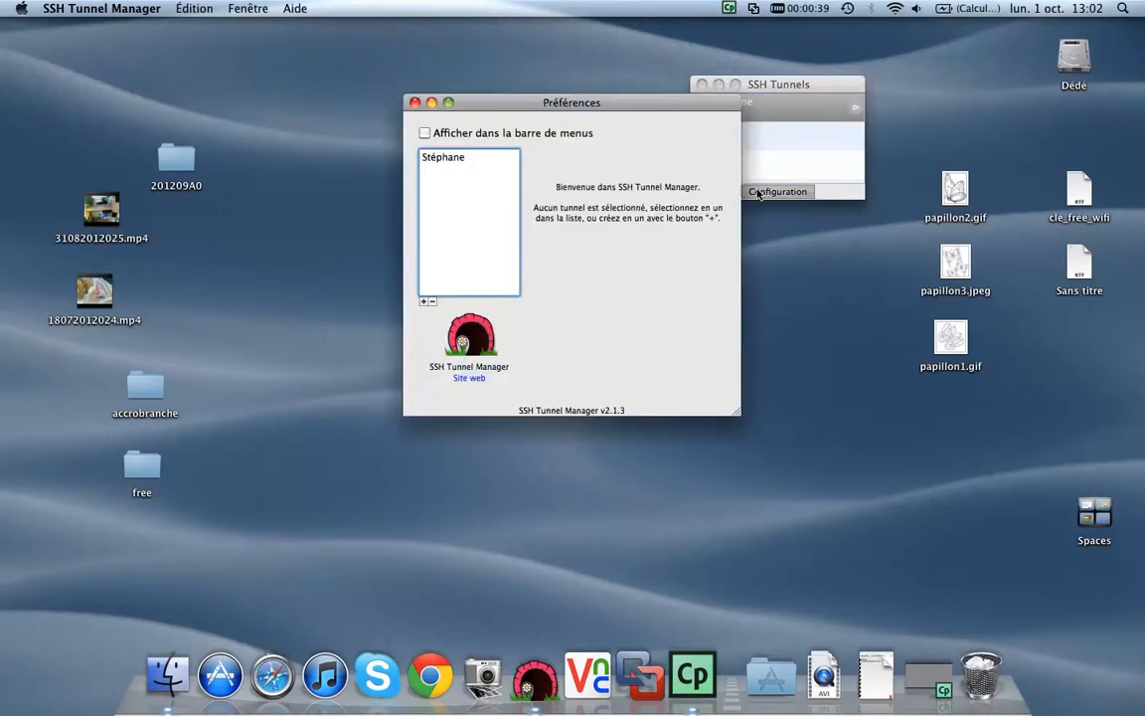
{"action": "left_click", "coordinate": [438, 159]}
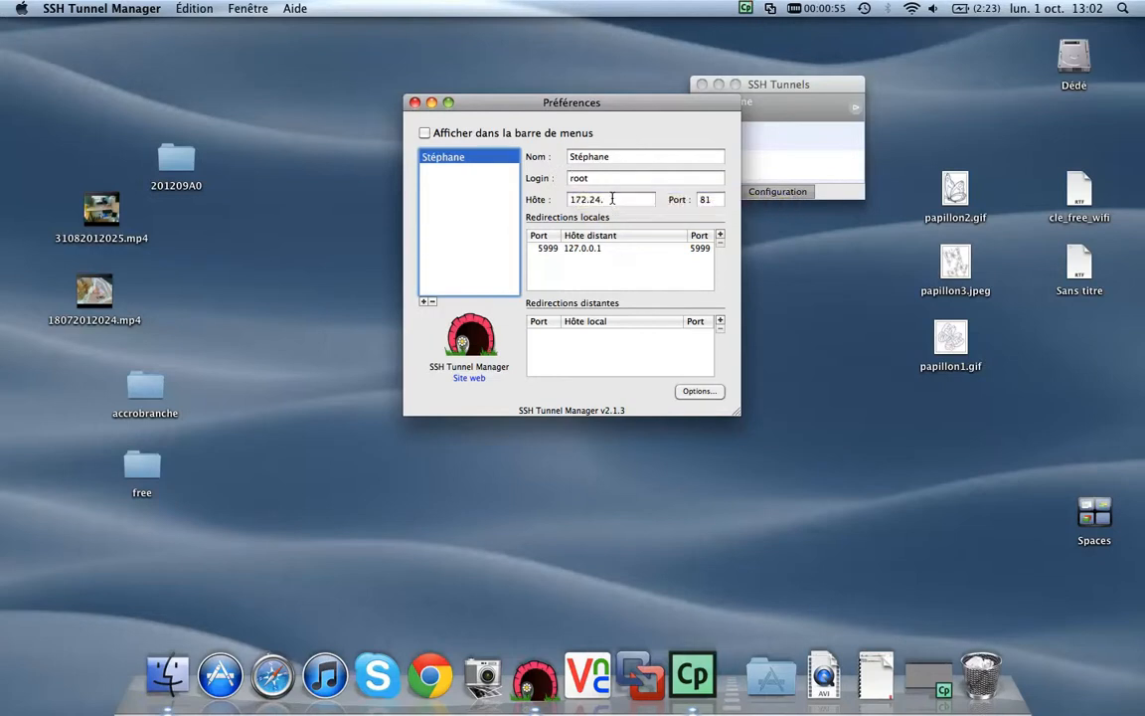
{"action": "left_click", "coordinate": [611, 199]}
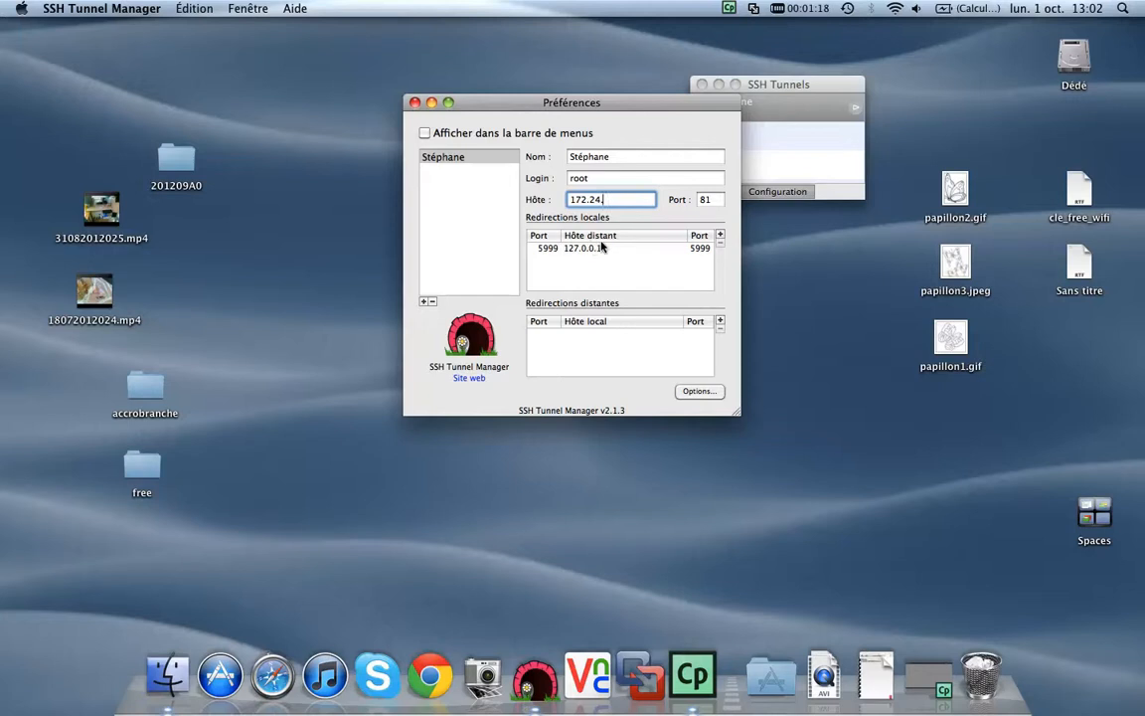
Step: Add local redirection 5803 → 127.0.0.1:5803 and close the Préférences window
{"action": "left_click", "coordinate": [720, 234]}
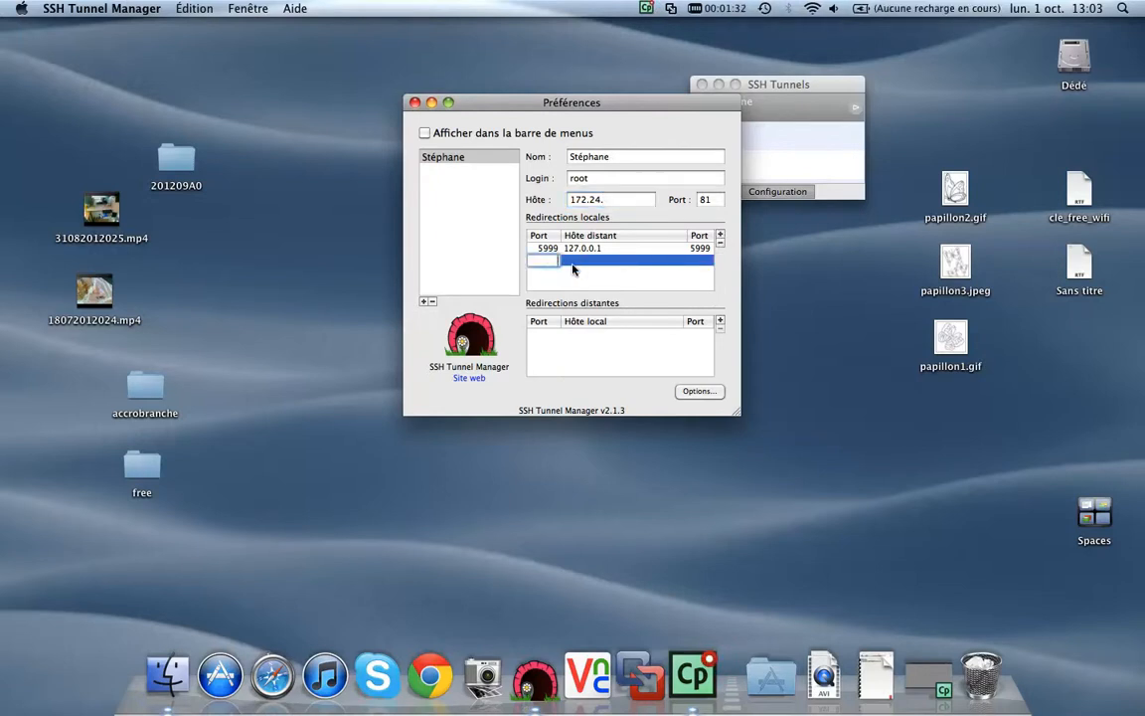
{"action": "type", "text": "5803"}
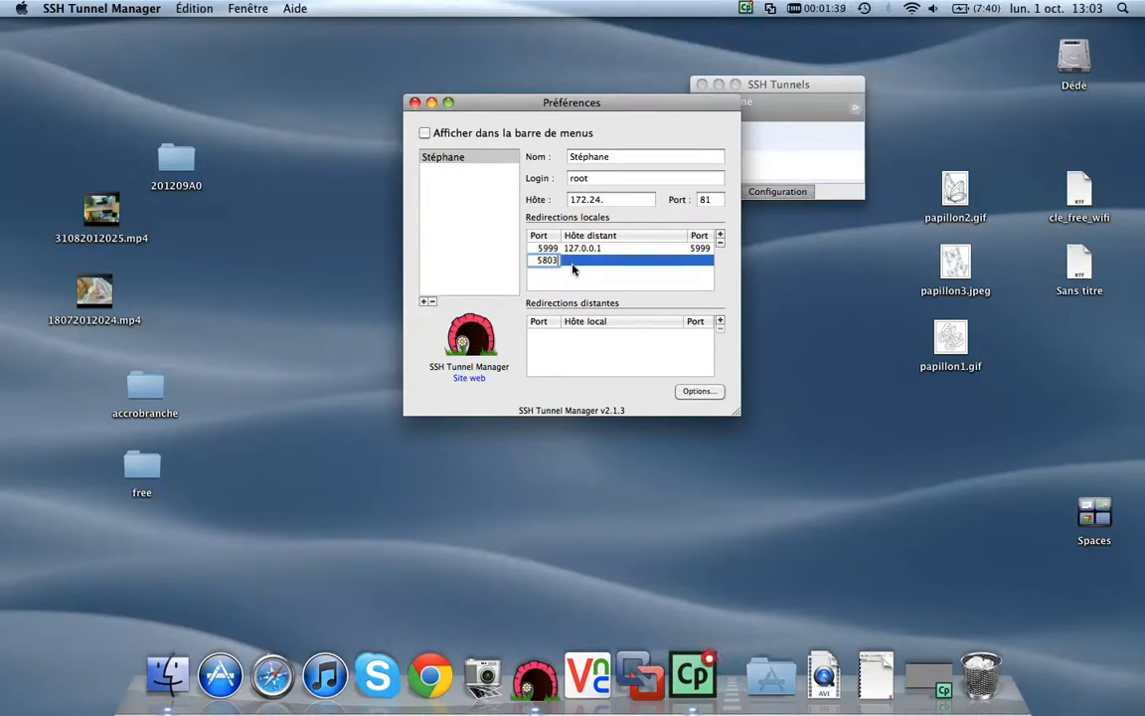
{"action": "key", "text": "Tab"}
{"action": "type", "text": "127.0.0."}
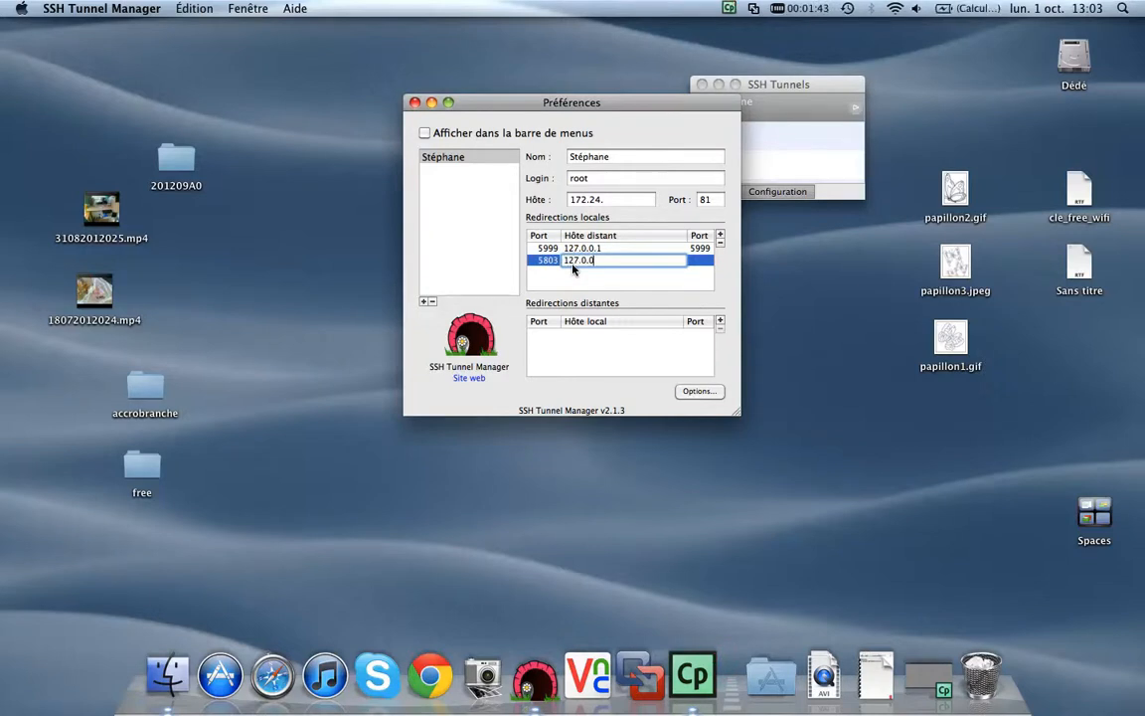
{"action": "key", "text": "Tab"}
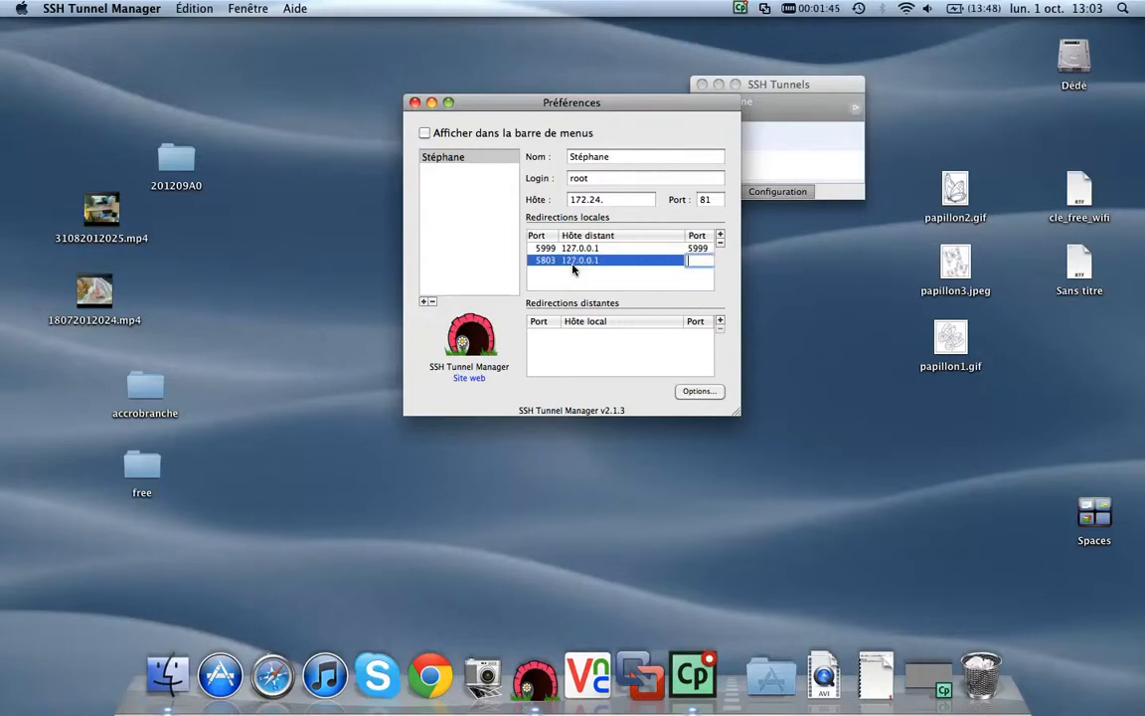
{"action": "type", "text": "5803"}
{"action": "key", "text": "Return"}
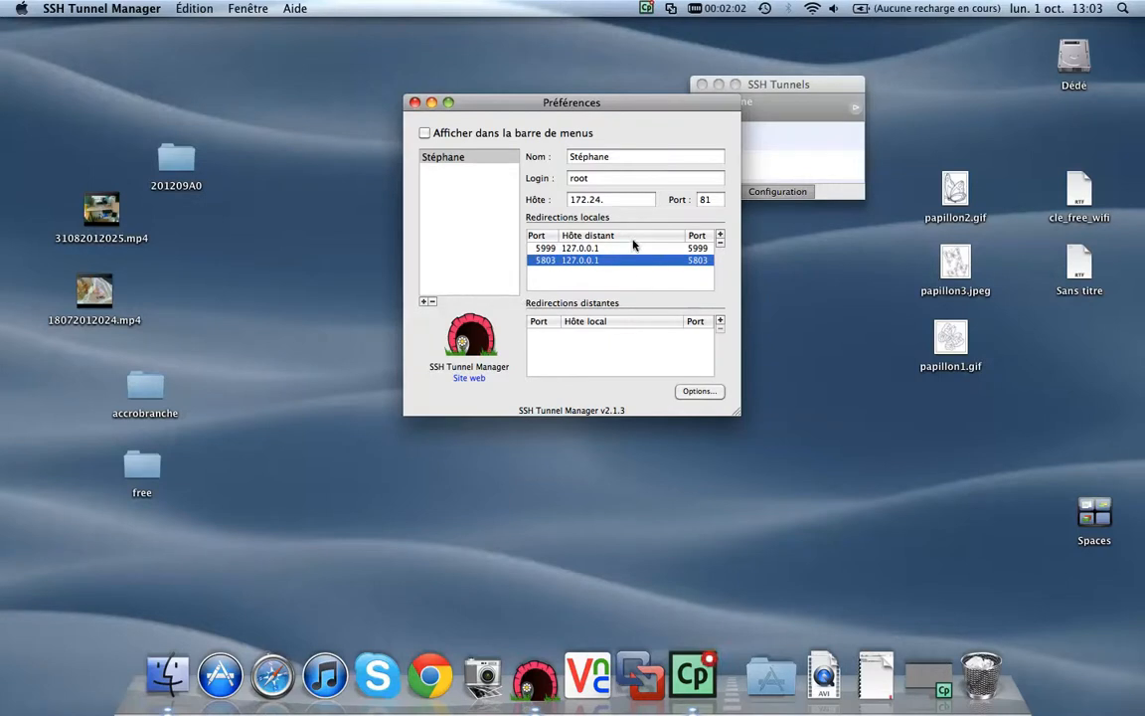
{"action": "left_click", "coordinate": [414, 103]}
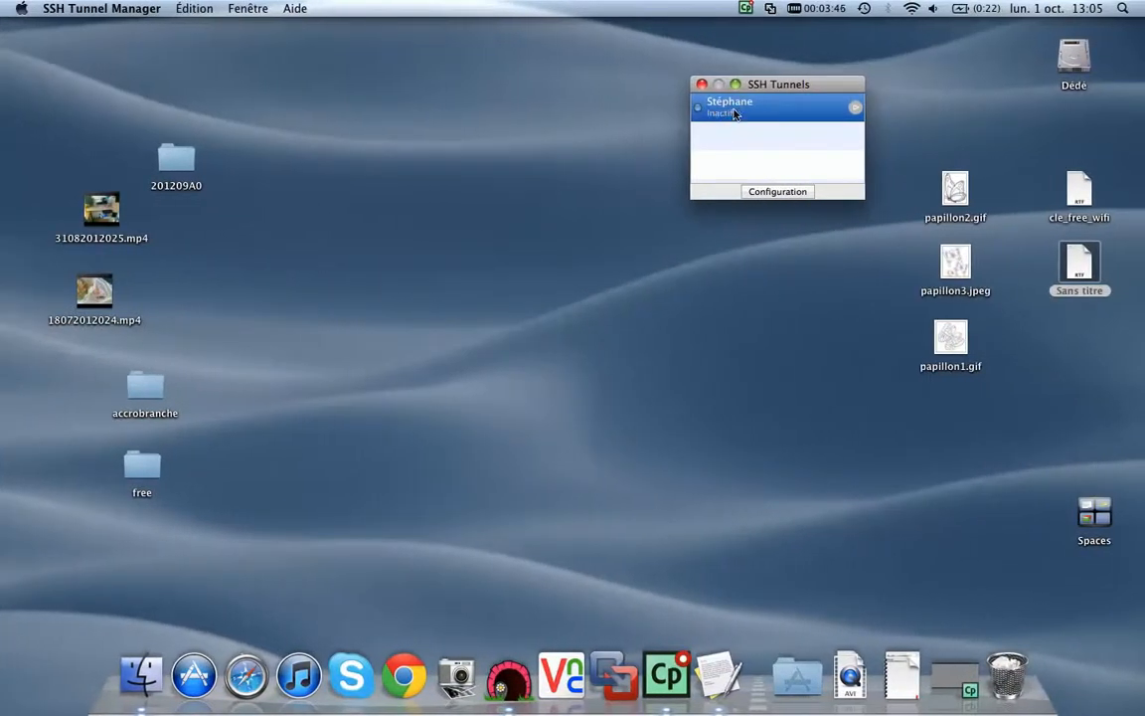
Step: Start the saved tunnel and authenticate with the account password
{"action": "left_click", "coordinate": [854, 108]}
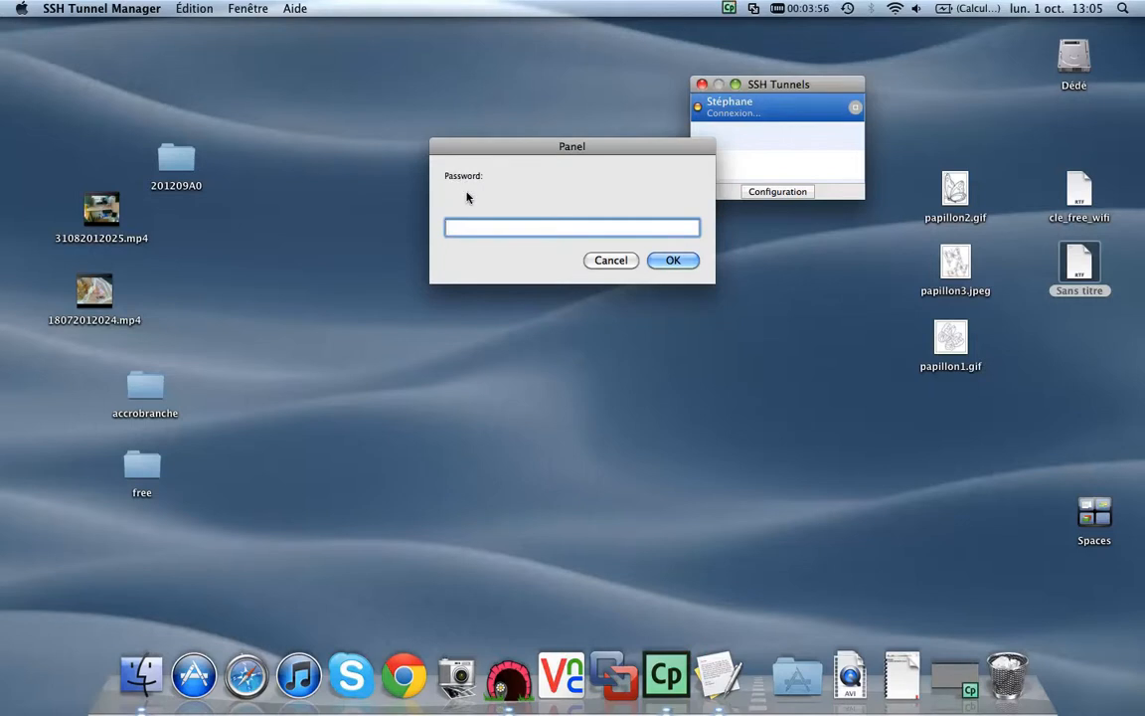
{"action": "type", "text": "•"}
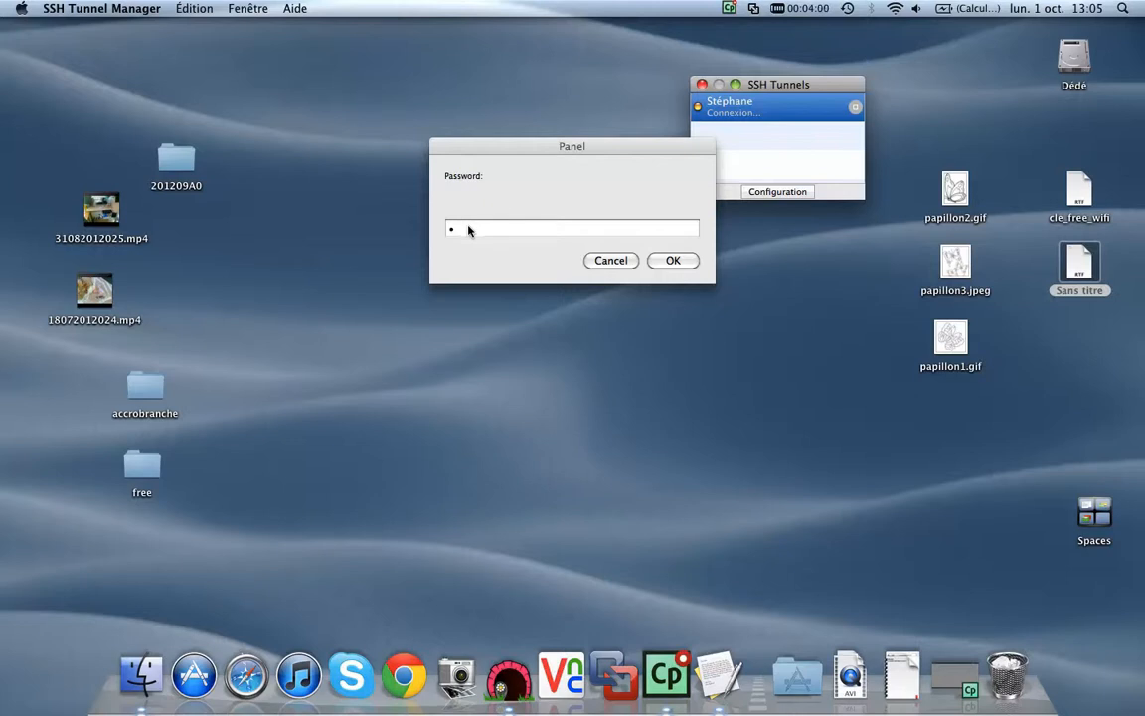
{"action": "left_click", "coordinate": [469, 229]}
{"action": "type", "text": "•••"}
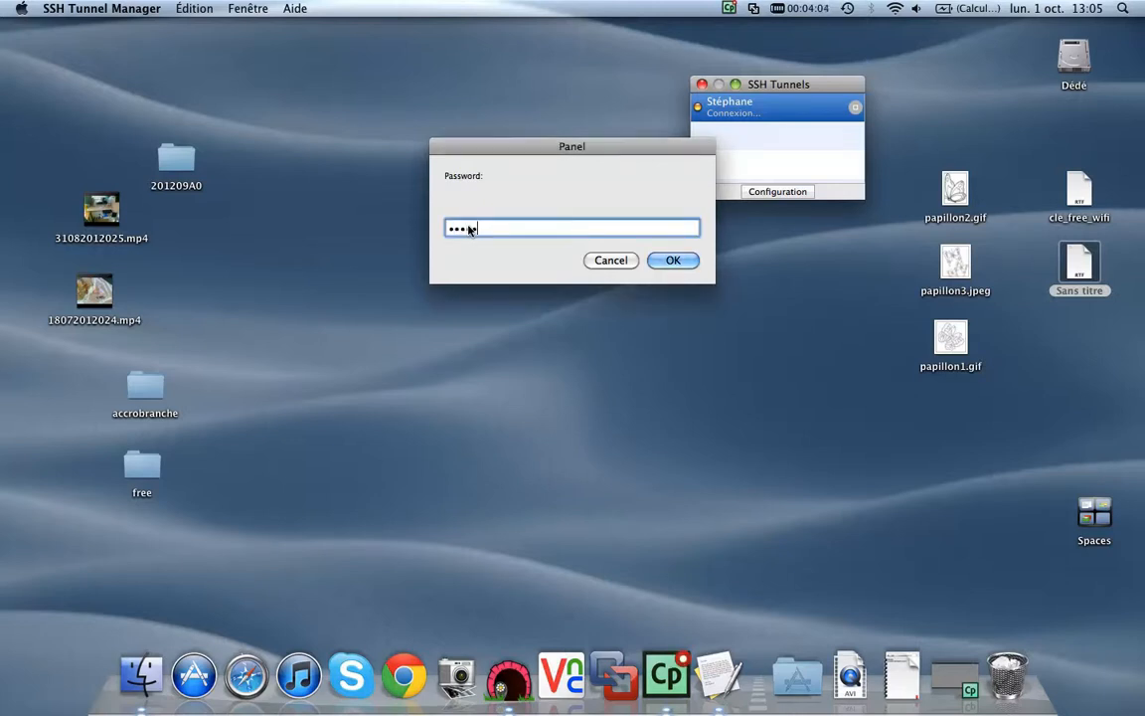
{"action": "key", "text": "Return"}
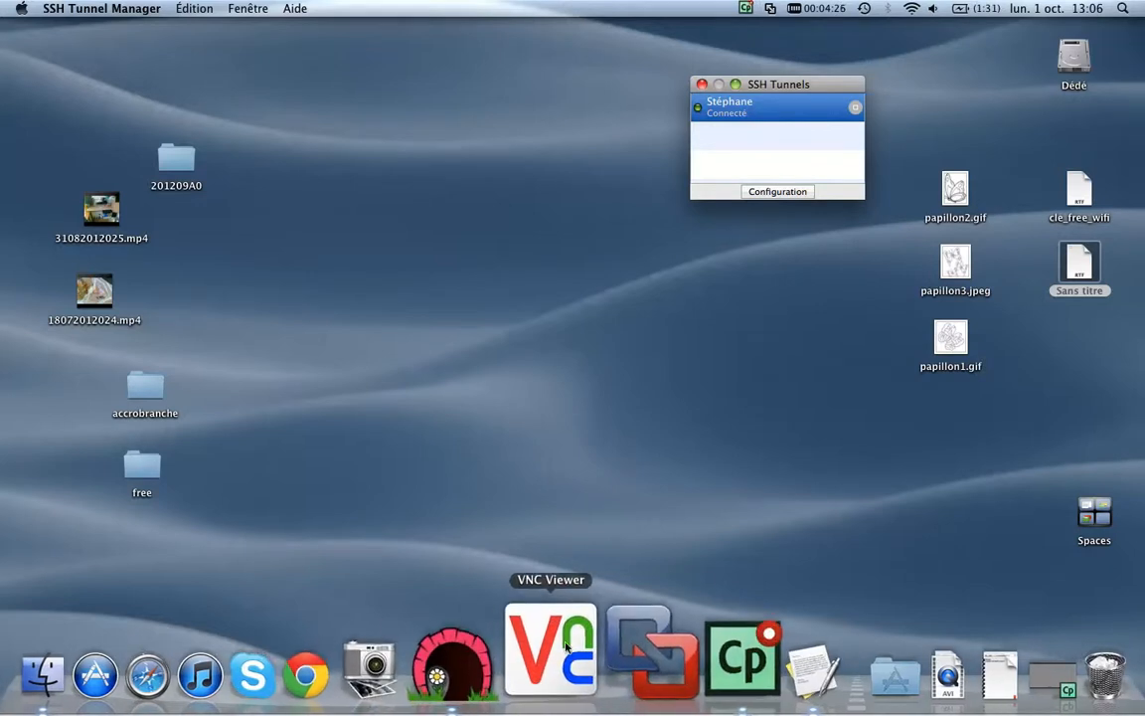
Step: Launch VNC Viewer and connect to server 127.0.0.1:5999
{"action": "left_click", "coordinate": [559, 646]}
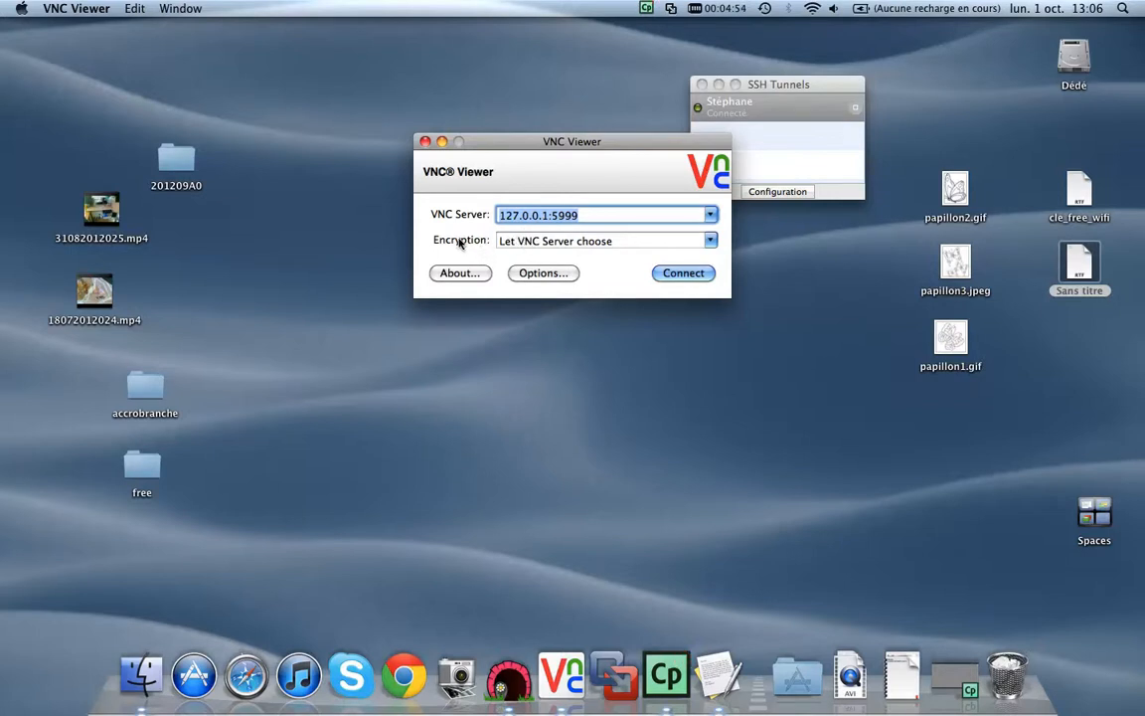
{"action": "left_click", "coordinate": [685, 277]}
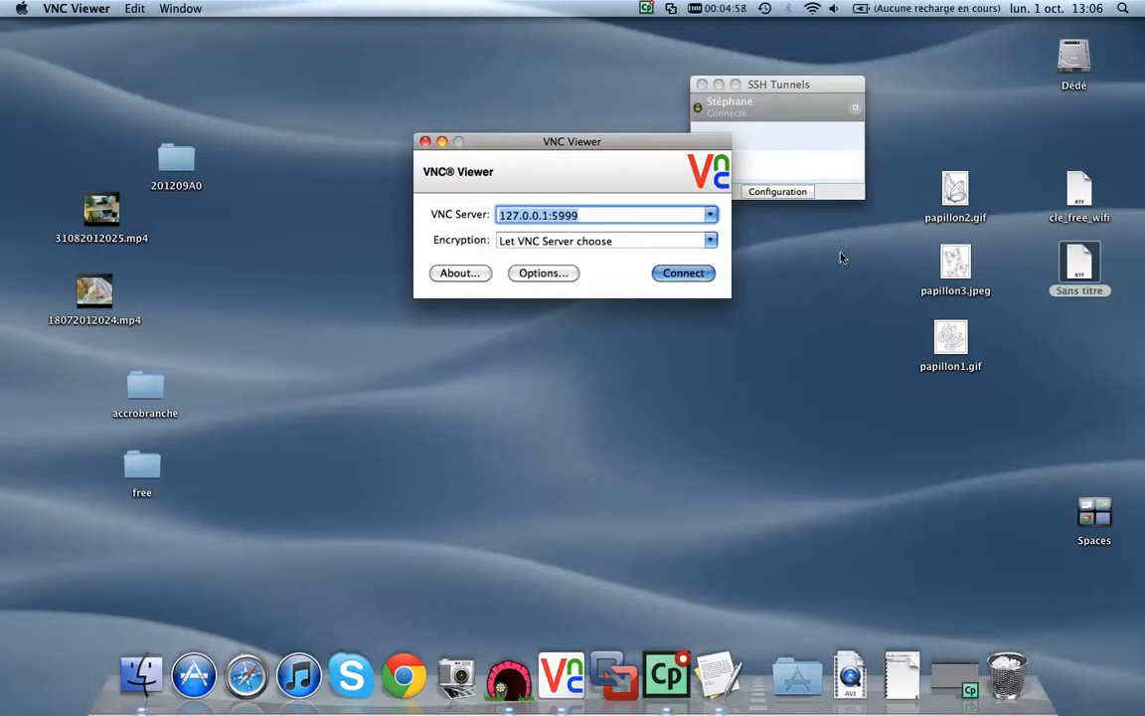